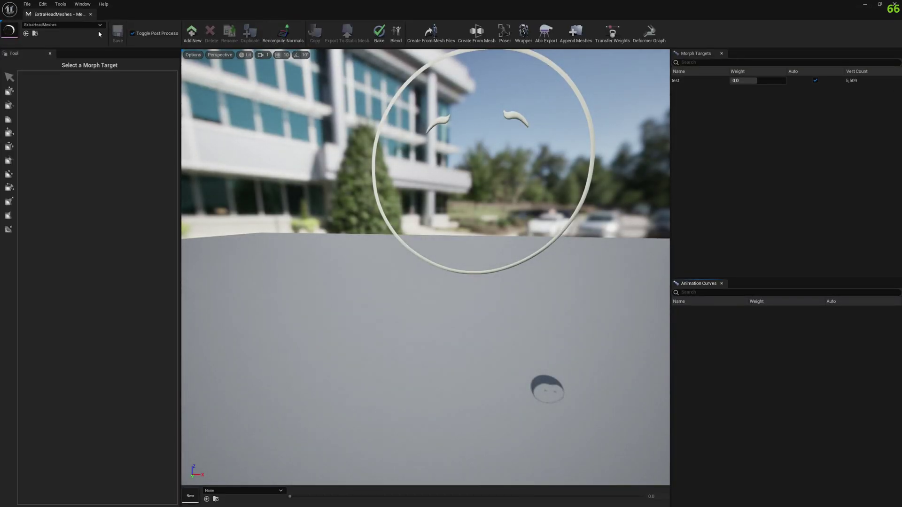
# Tilt the ring mesh view and choose Append Meshes from the mesh morphing tools
pyautogui.click(76, 26)
pyautogui.moveTo(460, 69); pyautogui.dragTo(460, 63, button='right')
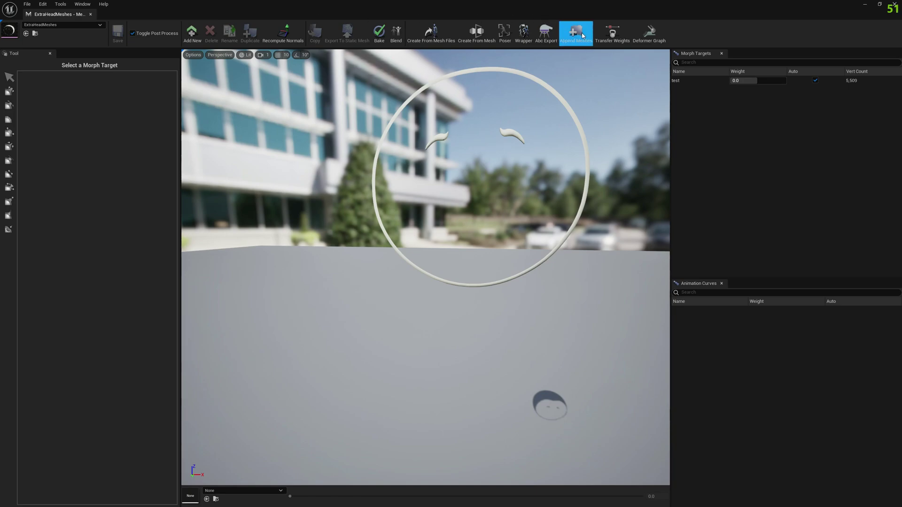
pyautogui.click(61, 4)
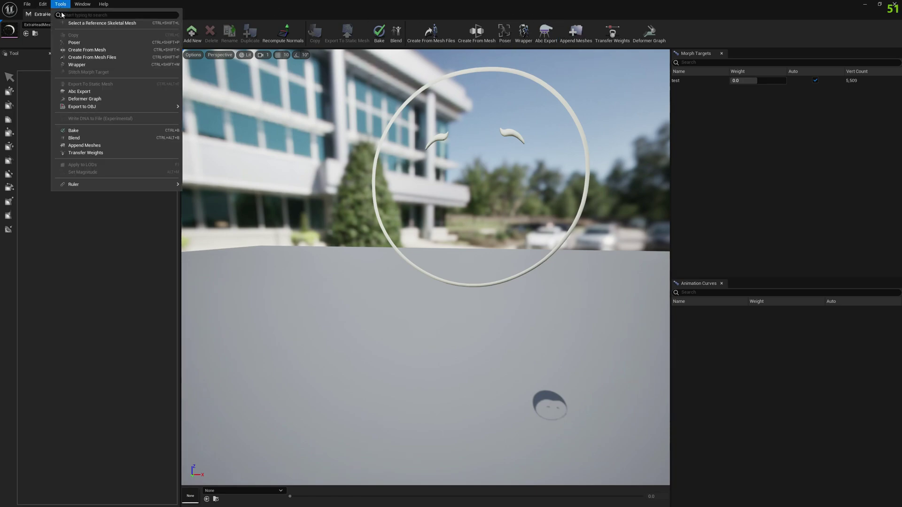
pyautogui.click(89, 146)
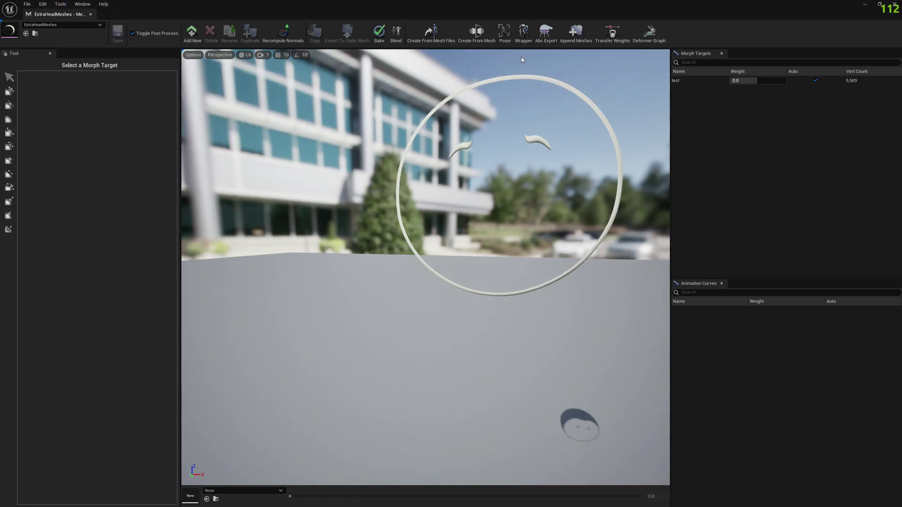
# Open a new Mesh Morpher tab and load Ettore_Tal_NW_FaceMesh into it
pyautogui.click(27, 5)
pyautogui.click(40, 17)
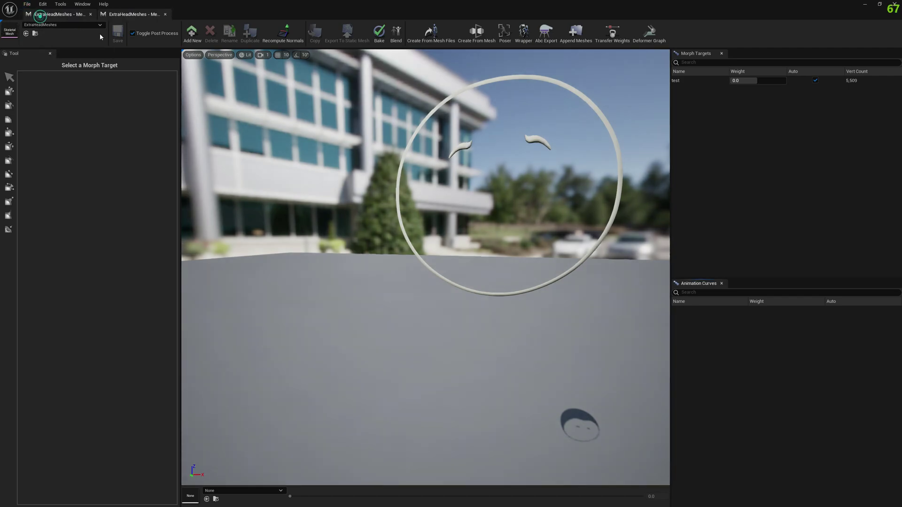
pyautogui.click(45, 25)
pyautogui.write('Et')
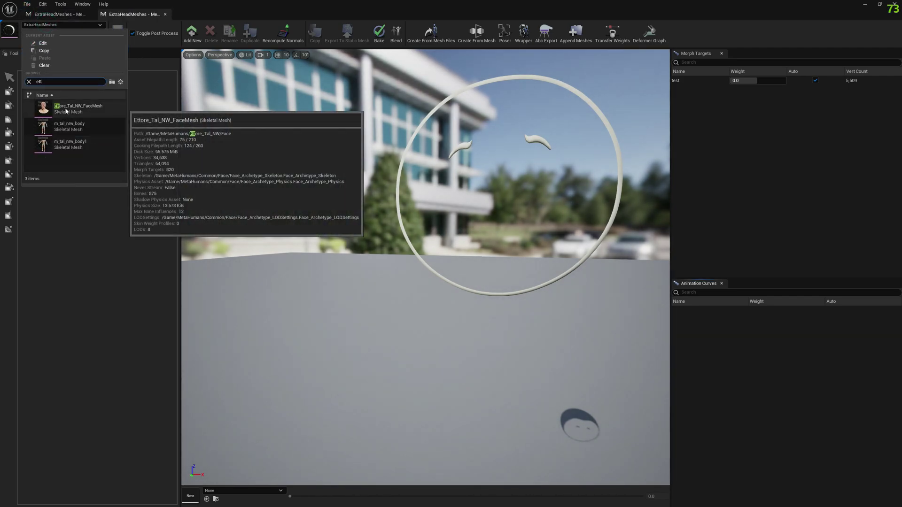
pyautogui.click(65, 108)
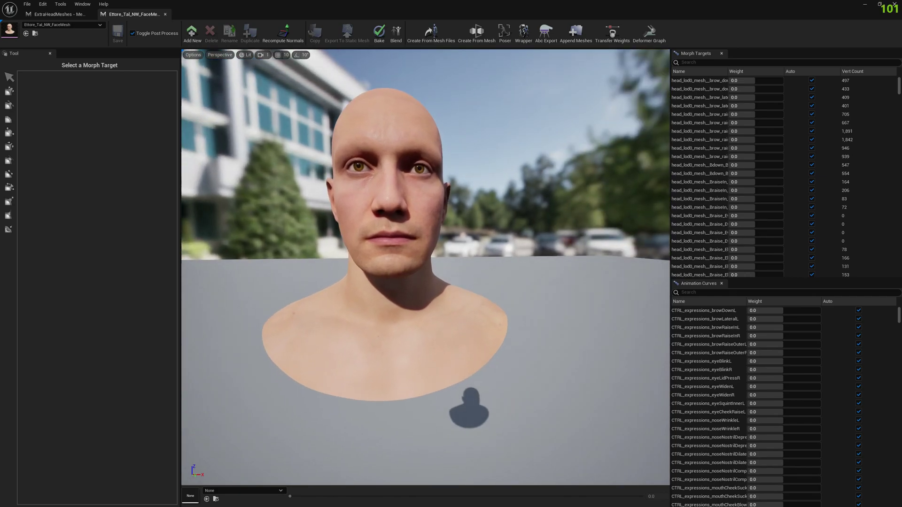
# Compare the ExtraHeadMeshes ring with the Ettore bust, ending on a frontal view
pyautogui.click(56, 14)
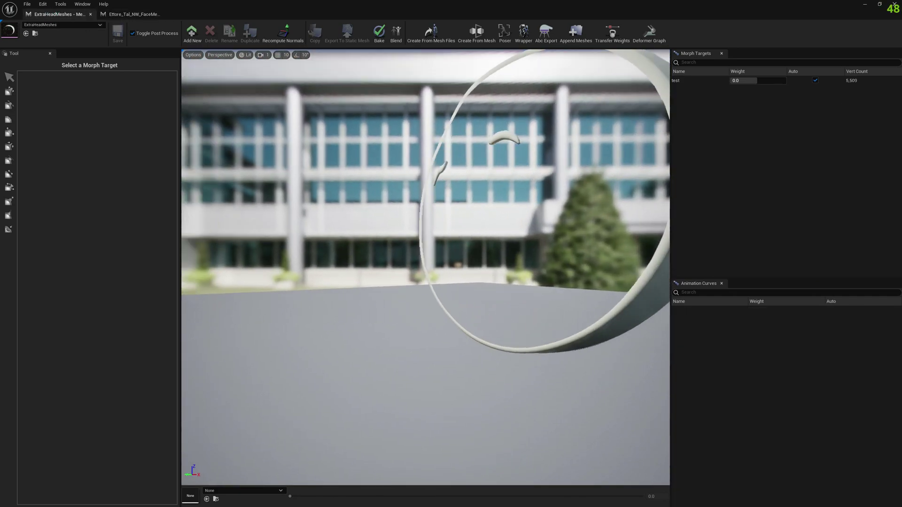
pyautogui.moveTo(425, 267); pyautogui.dragTo(648, 265, button='right')
pyautogui.click(134, 15)
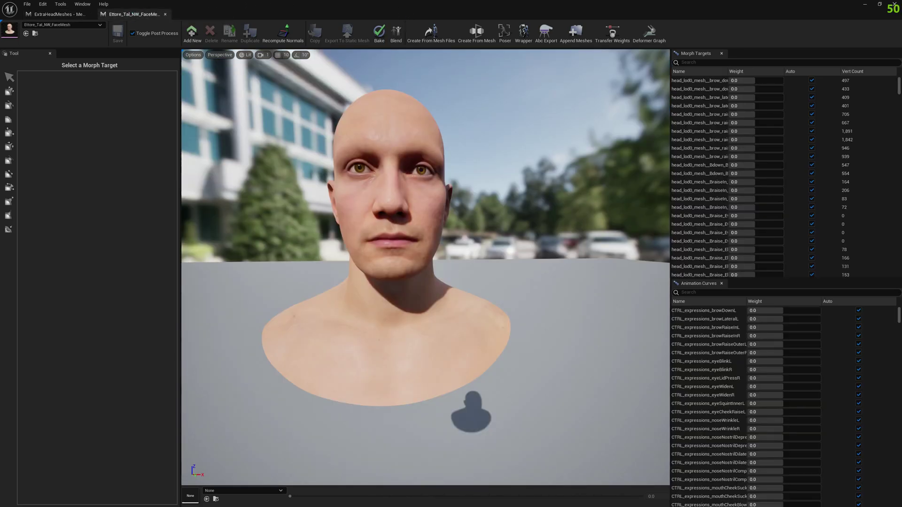
pyautogui.moveTo(558, 110); pyautogui.dragTo(663, 110, button='right')
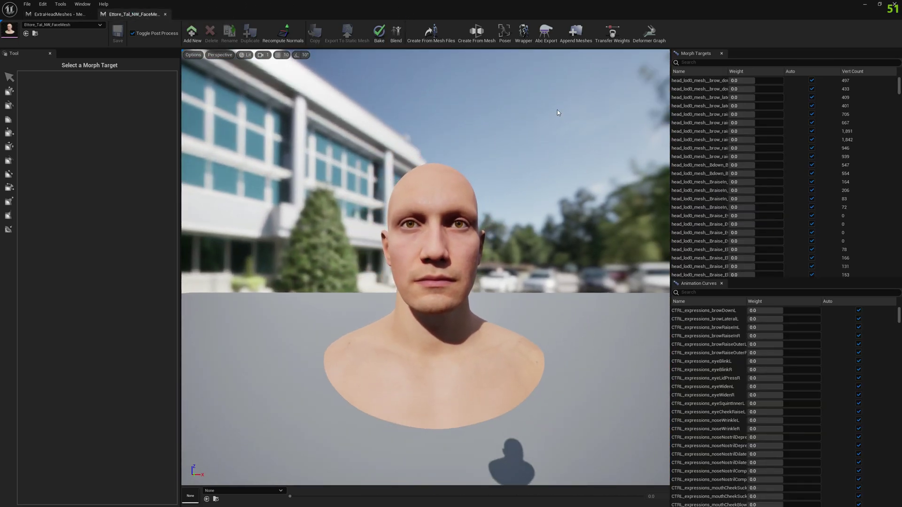
# Add ExtraHeadMeshes as the append entry with Transfer Weights on, confirm, and check the head's profile
pyautogui.click(579, 42)
pyautogui.click(553, 264)
pyautogui.click(557, 275)
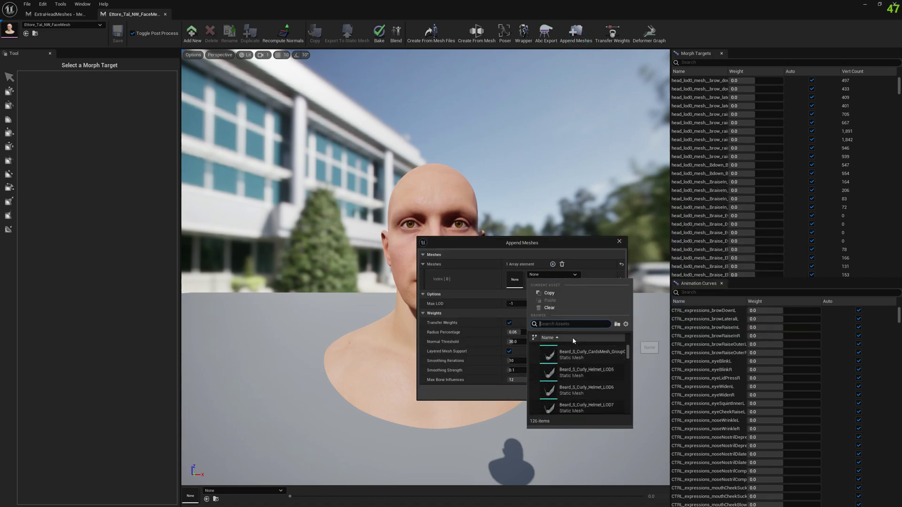
pyautogui.write('extr')
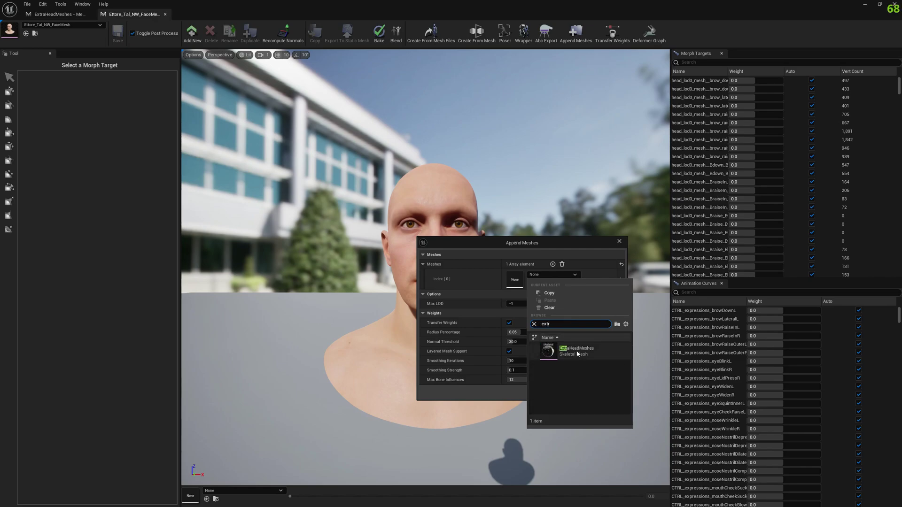
pyautogui.click(577, 351)
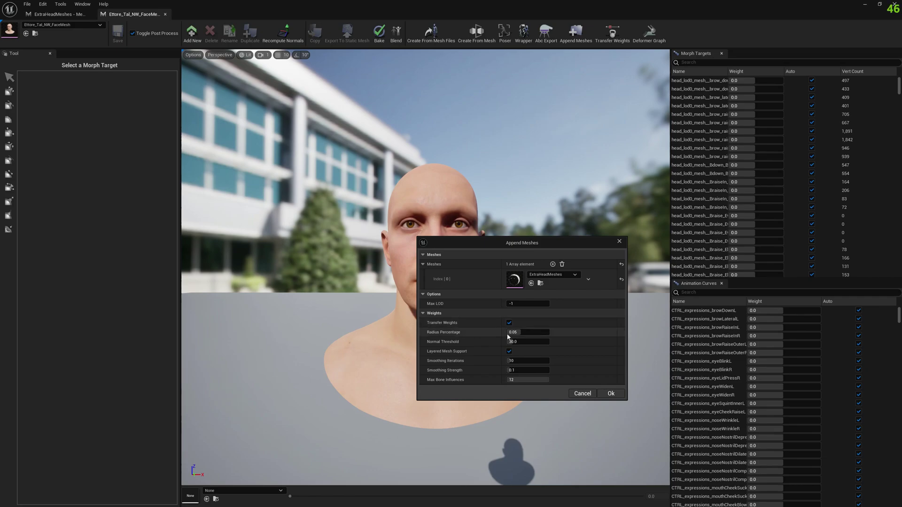
pyautogui.moveTo(450, 335)
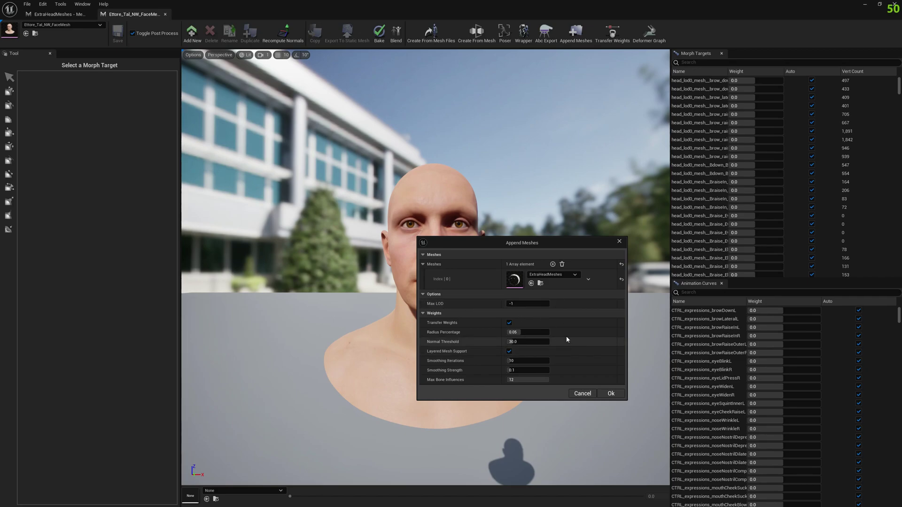
pyautogui.click(611, 393)
pyautogui.moveTo(611, 393); pyautogui.dragTo(512, 388, button='right')
pyautogui.moveTo(399, 229); pyautogui.dragTo(434, 225, button='right')
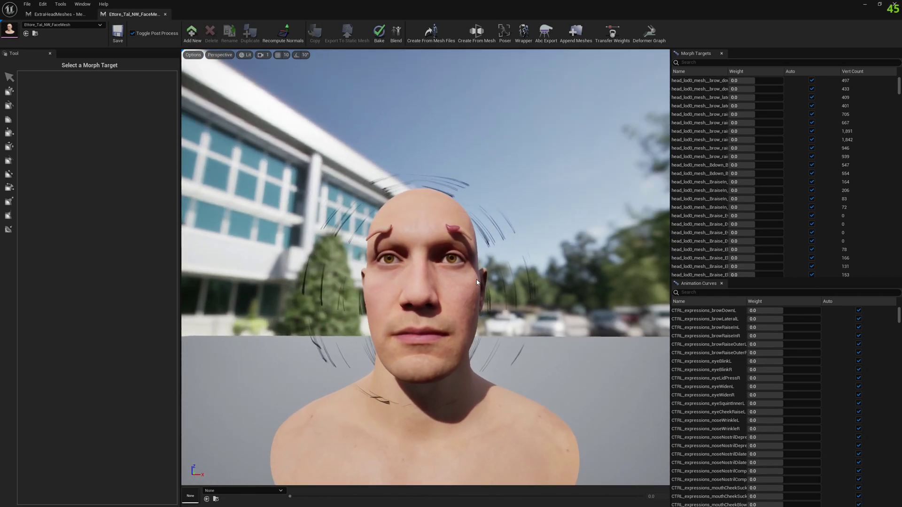
# Open the Ettore mesh's asset details and set LOD 0 Section 9's material slot to [15] Brows
pyautogui.doubleClick(10, 29)
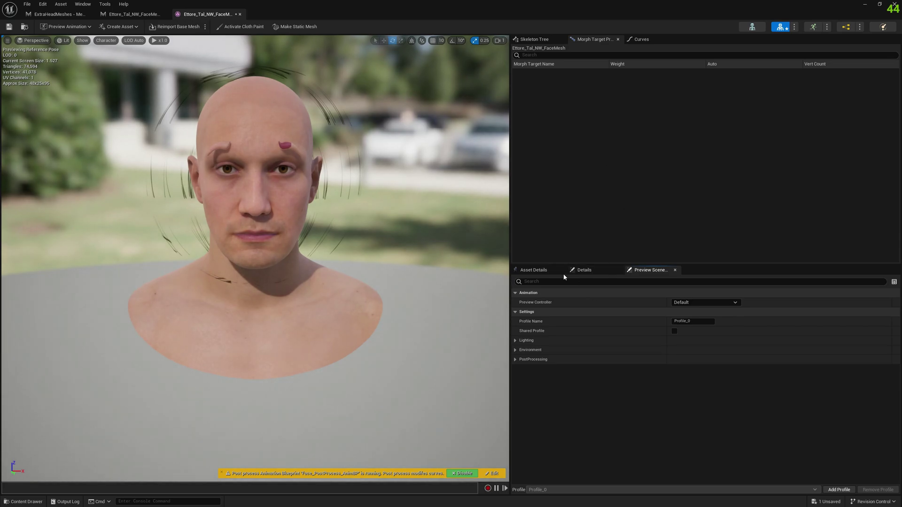
pyautogui.click(536, 270)
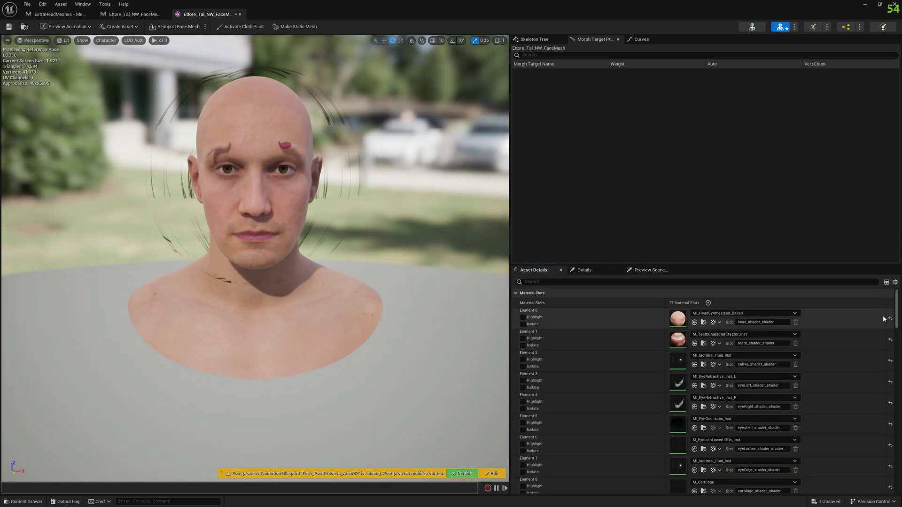
pyautogui.moveTo(898, 302); pyautogui.dragTo(899, 346)
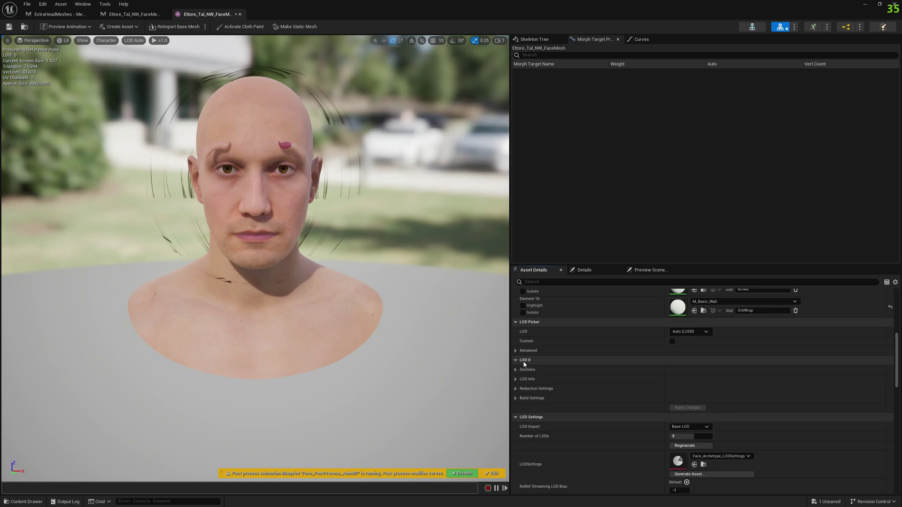
pyautogui.click(516, 370)
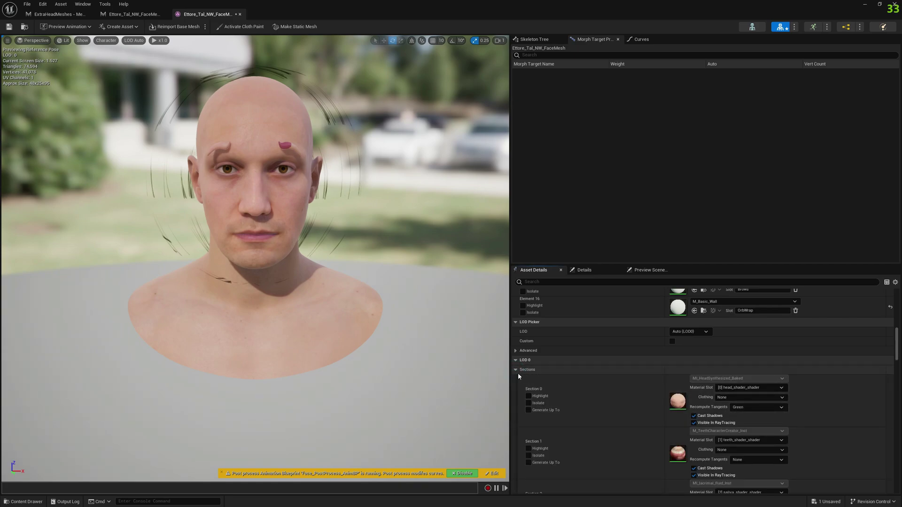
pyautogui.scroll(-10, 625, 371)
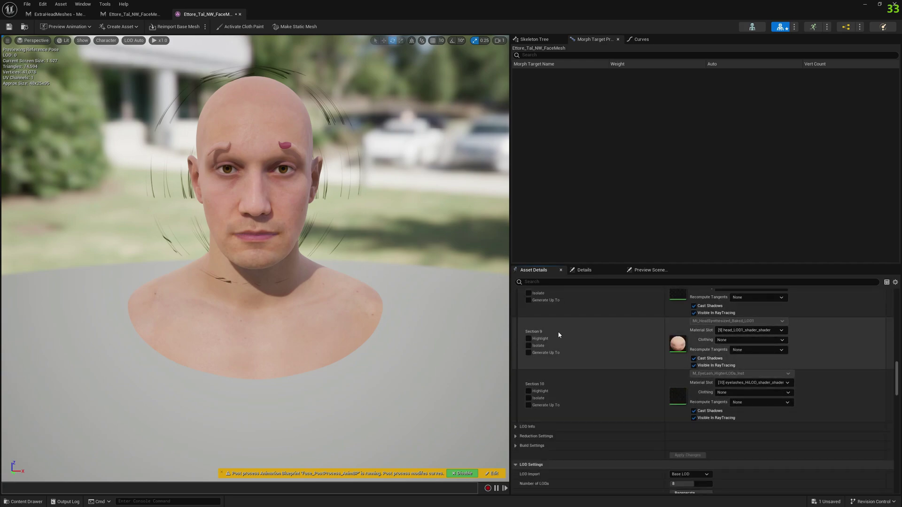
pyautogui.click(750, 330)
pyautogui.click(741, 454)
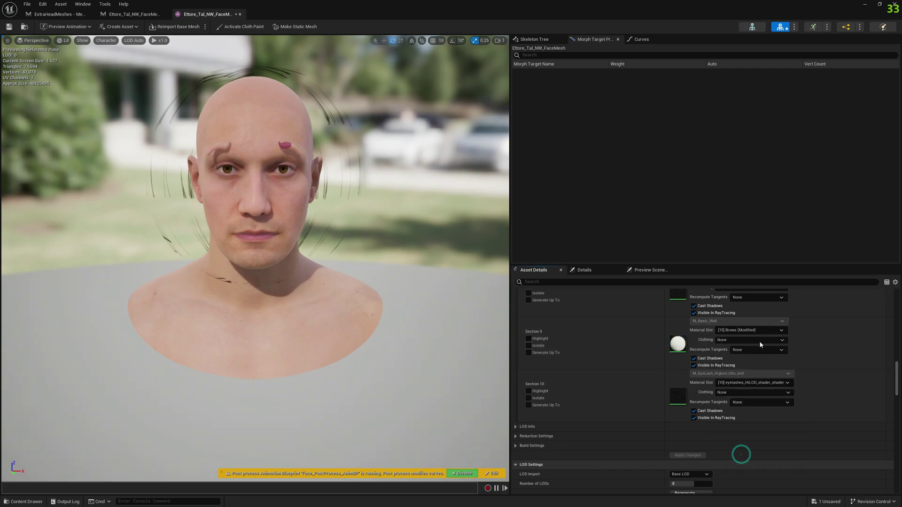
pyautogui.click(744, 384)
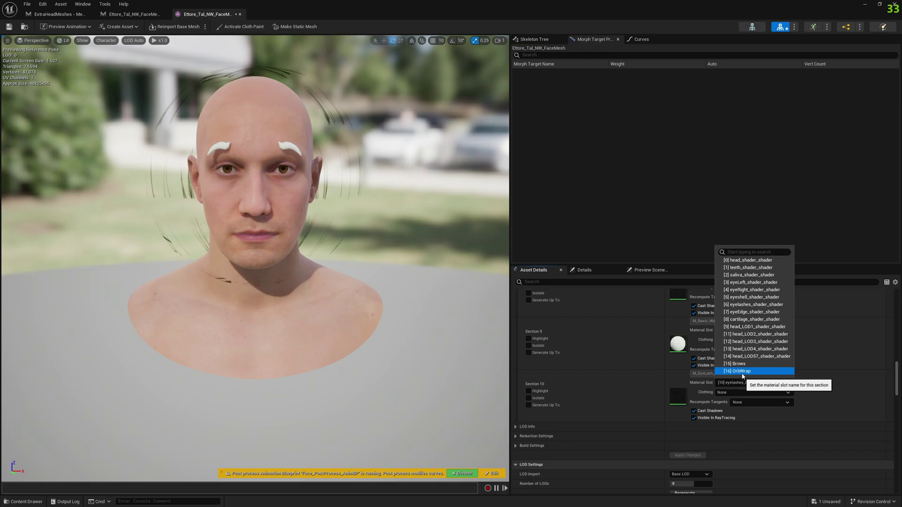
# Assign the [16] OrbWrap material slot to Section 10
pyautogui.click(742, 371)
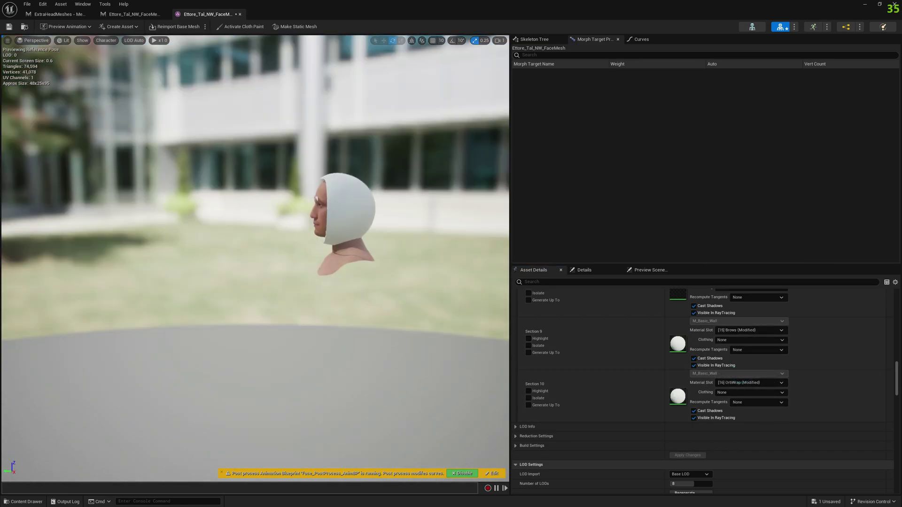
pyautogui.press('w')
pyautogui.moveTo(353, 244); pyautogui.dragTo(378, 231, button='right')
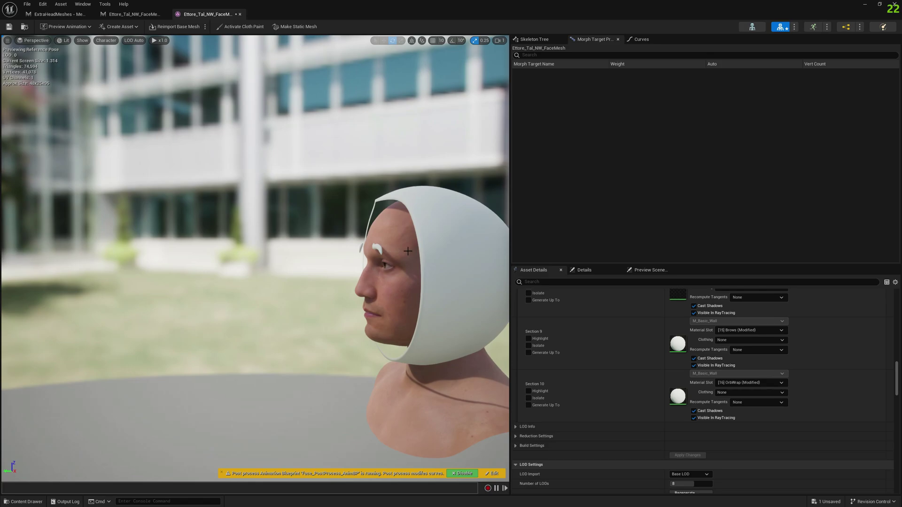
# Save the Ettore face mesh and bring the view round to the face
pyautogui.click(8, 26)
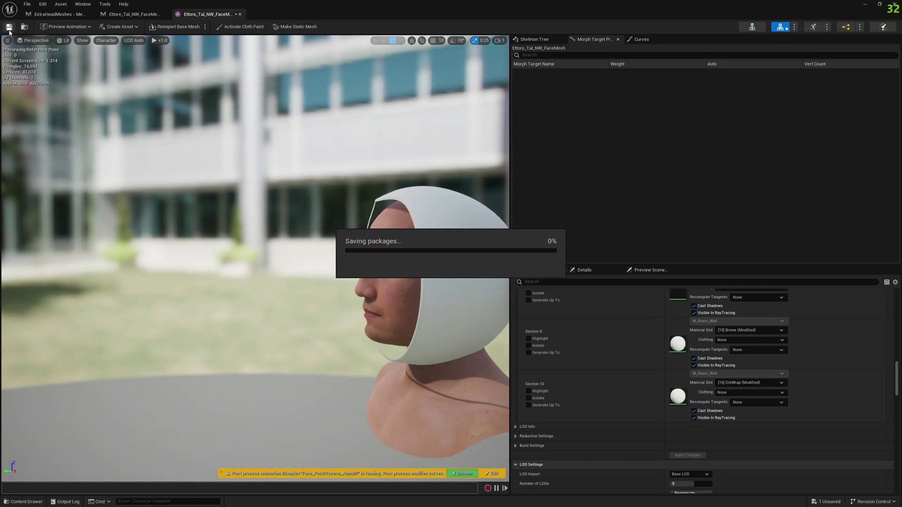
pyautogui.press('s')
pyautogui.moveTo(363, 159); pyautogui.dragTo(484, 162, button='right')
# Set the preview controller to Use Specific Animation with mh_arkit_mapping_anim
pyautogui.press('a')
pyautogui.press('w')
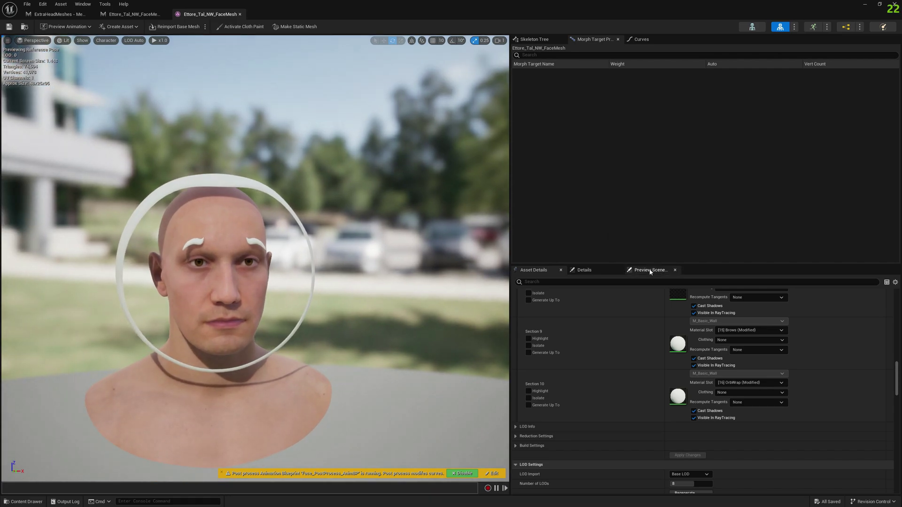
pyautogui.click(650, 270)
pyautogui.click(710, 305)
pyautogui.click(707, 324)
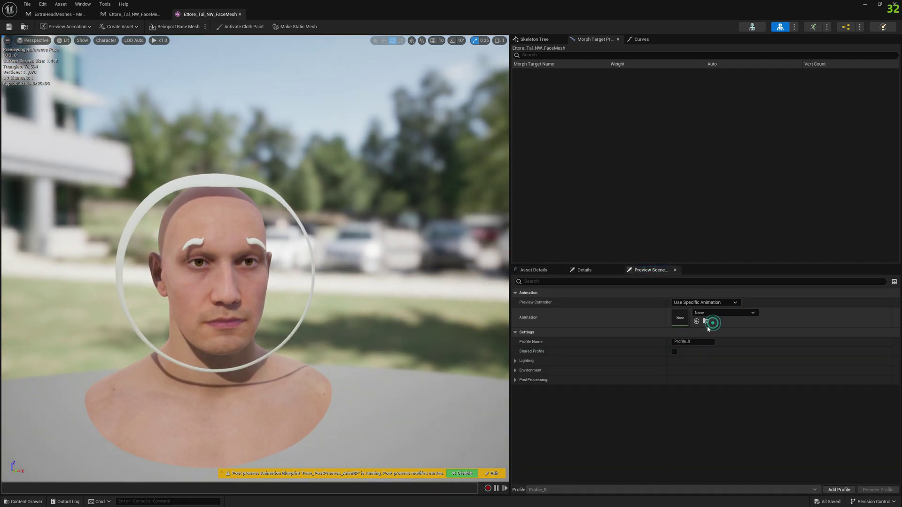
pyautogui.click(709, 313)
pyautogui.click(741, 231)
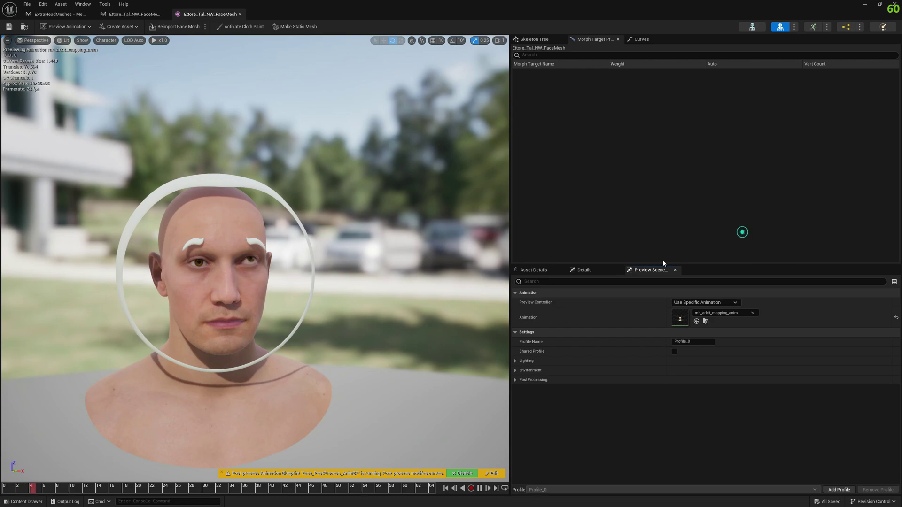
# Scrub the animation through frames 44, 42, around 50 and 36, checking the brows and ring
pyautogui.moveTo(199, 490); pyautogui.dragTo(284, 495)
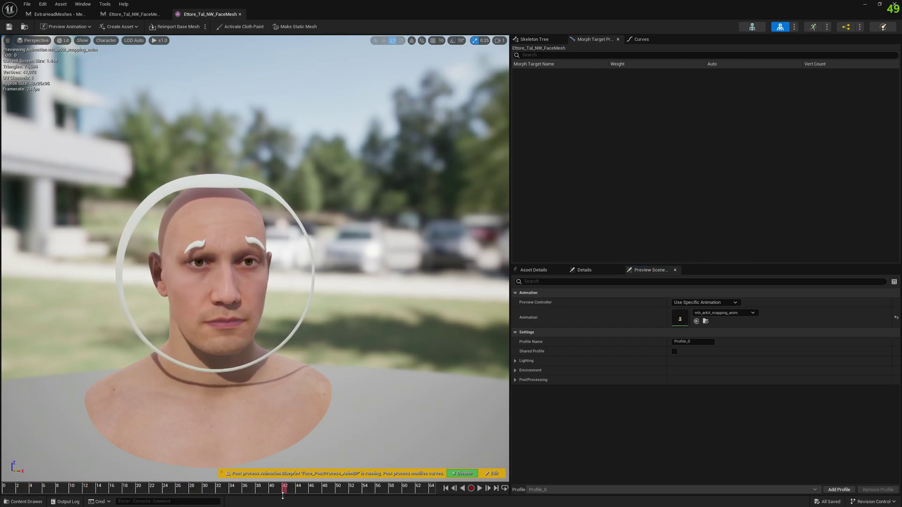
pyautogui.moveTo(207, 269); pyautogui.dragTo(185, 280, button='right')
pyautogui.moveTo(145, 239); pyautogui.dragTo(290, 228)
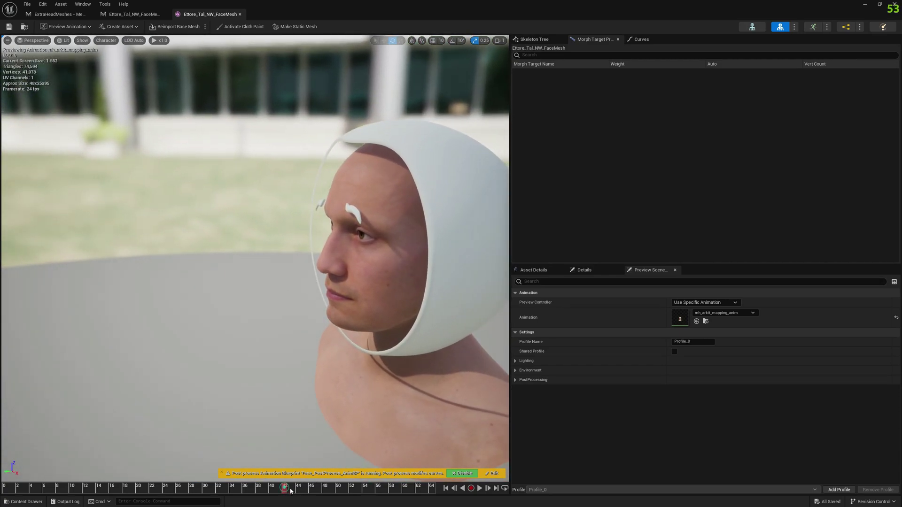
pyautogui.moveTo(289, 492); pyautogui.dragTo(308, 496)
pyautogui.keyDown('alt'); pyautogui.moveTo(282, 264); pyautogui.dragTo(394, 258); pyautogui.keyUp('alt')
pyautogui.scroll(4, 255, 258)
pyautogui.keyDown('alt'); pyautogui.moveTo(255, 259); pyautogui.dragTo(301, 264); pyautogui.keyUp('alt')
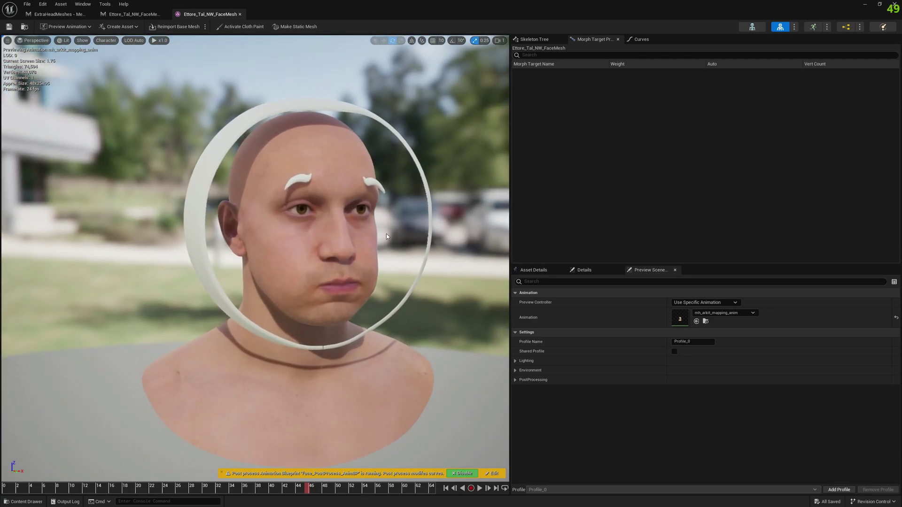
pyautogui.moveTo(305, 491); pyautogui.dragTo(227, 493)
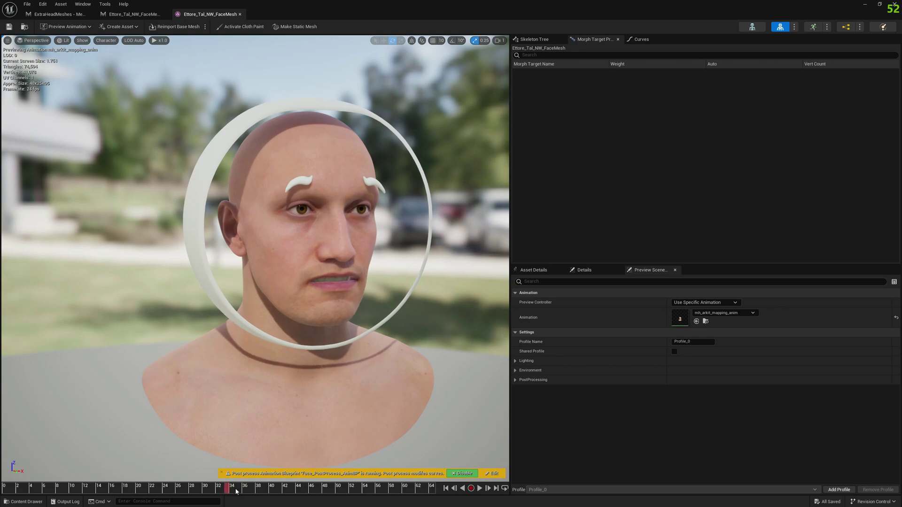